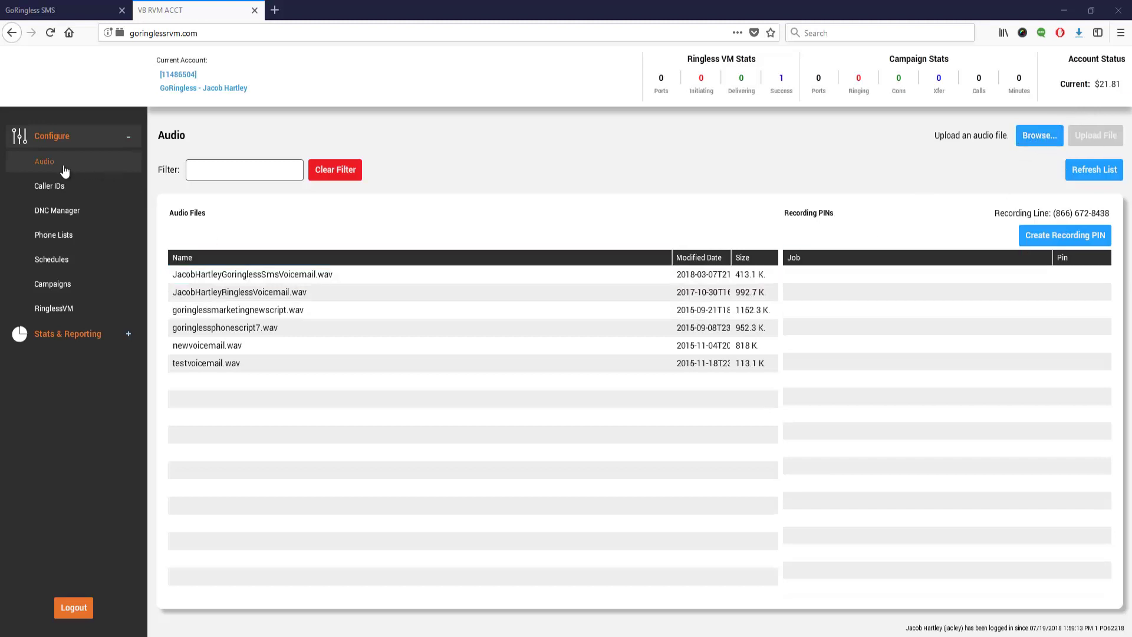
Step: Confirm the SMS back office's allocated number matches the third caller ID in the Caller ID List
{"action": "left_click", "coordinate": [50, 186]}
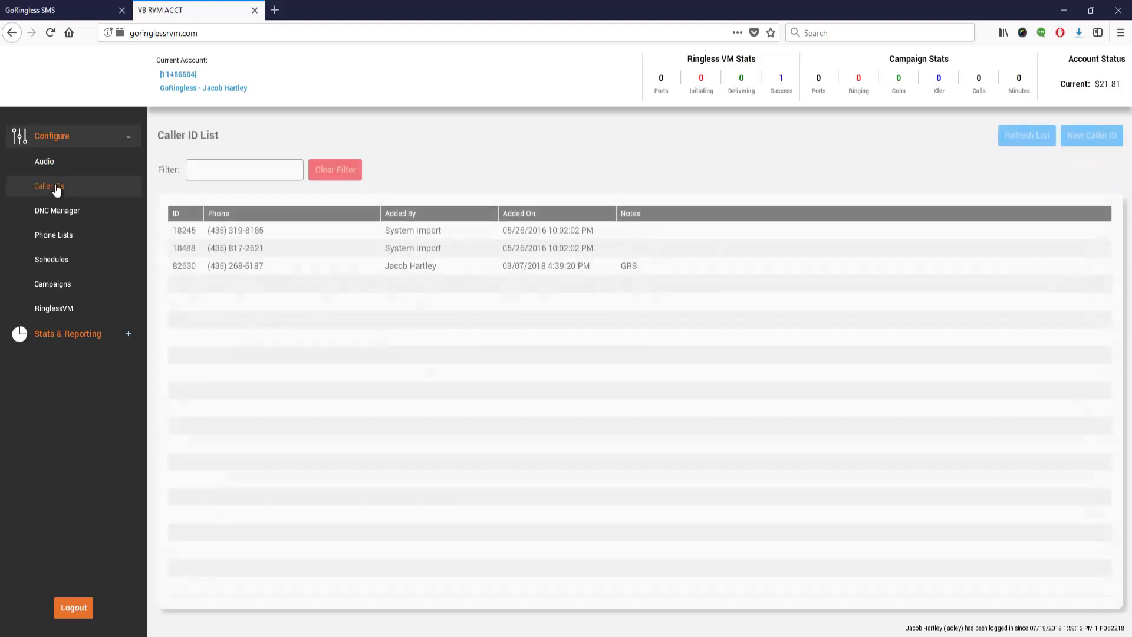
{"action": "left_click", "coordinate": [37, 11]}
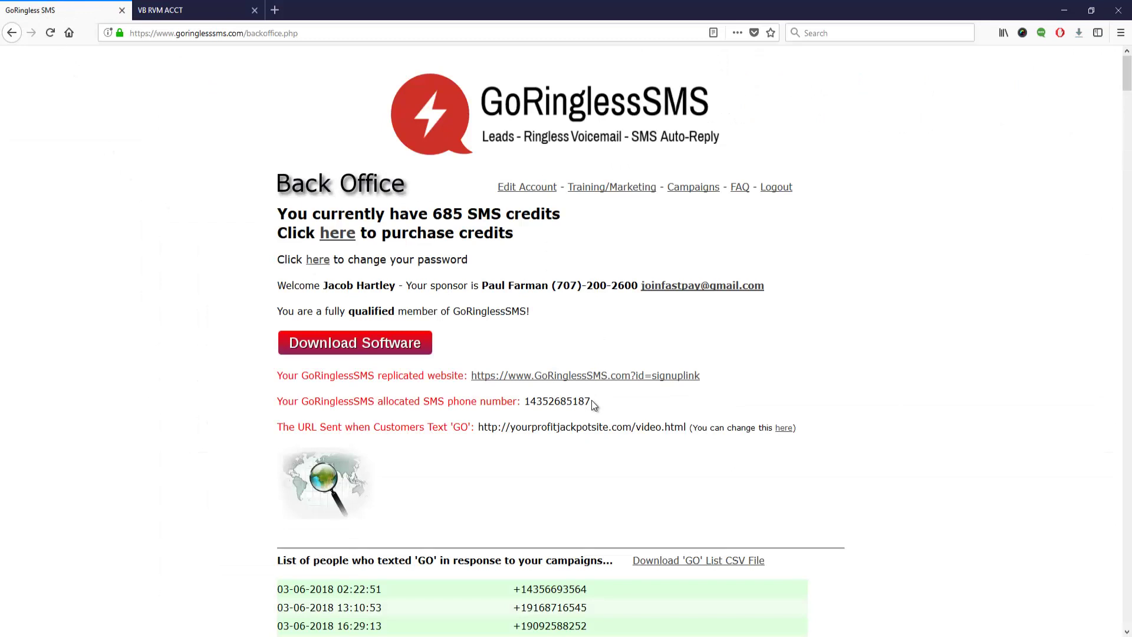
{"action": "left_click_drag", "start_coordinate": [592, 401], "coordinate": [530, 400]}
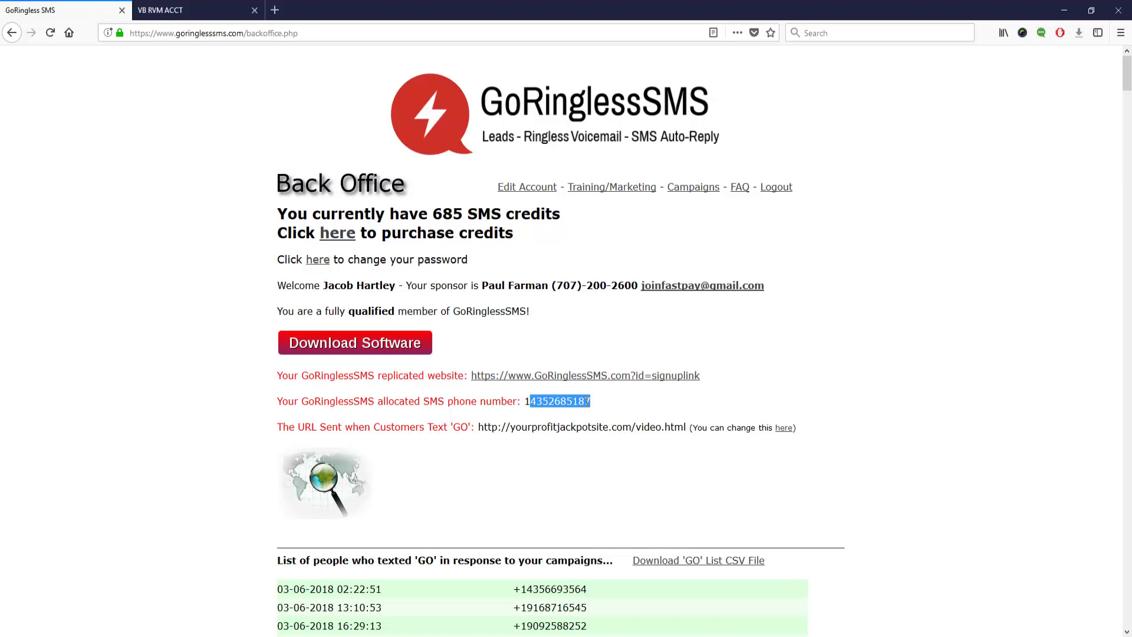
{"action": "left_click", "coordinate": [177, 10]}
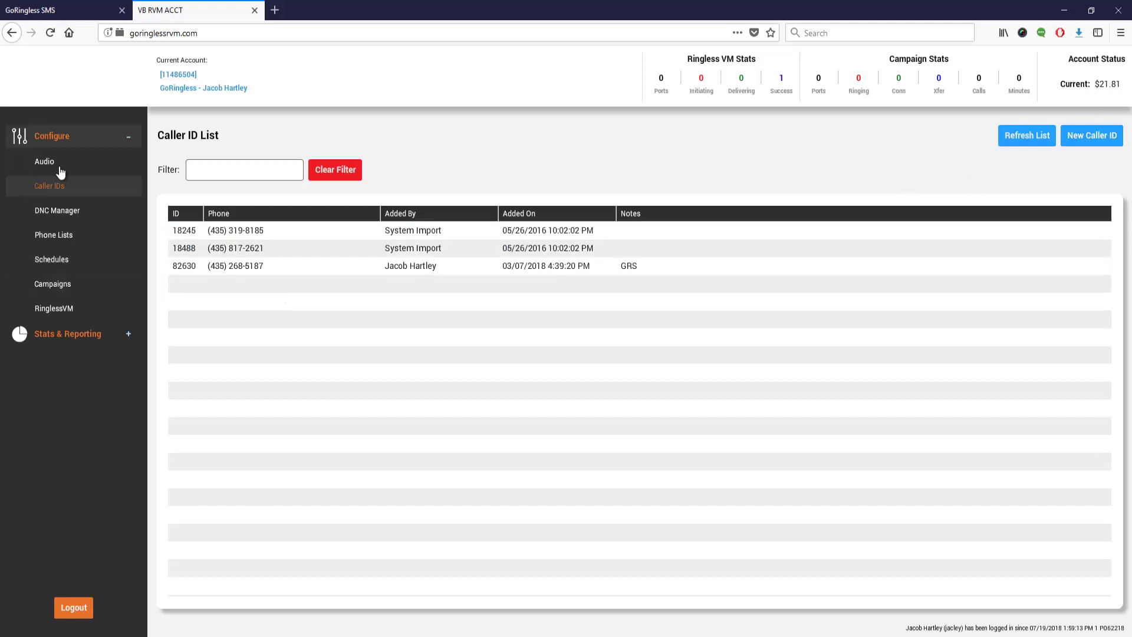
Step: View the Phone Lists page (23 lists), then minimize the browser to the desktop
{"action": "left_click", "coordinate": [55, 239]}
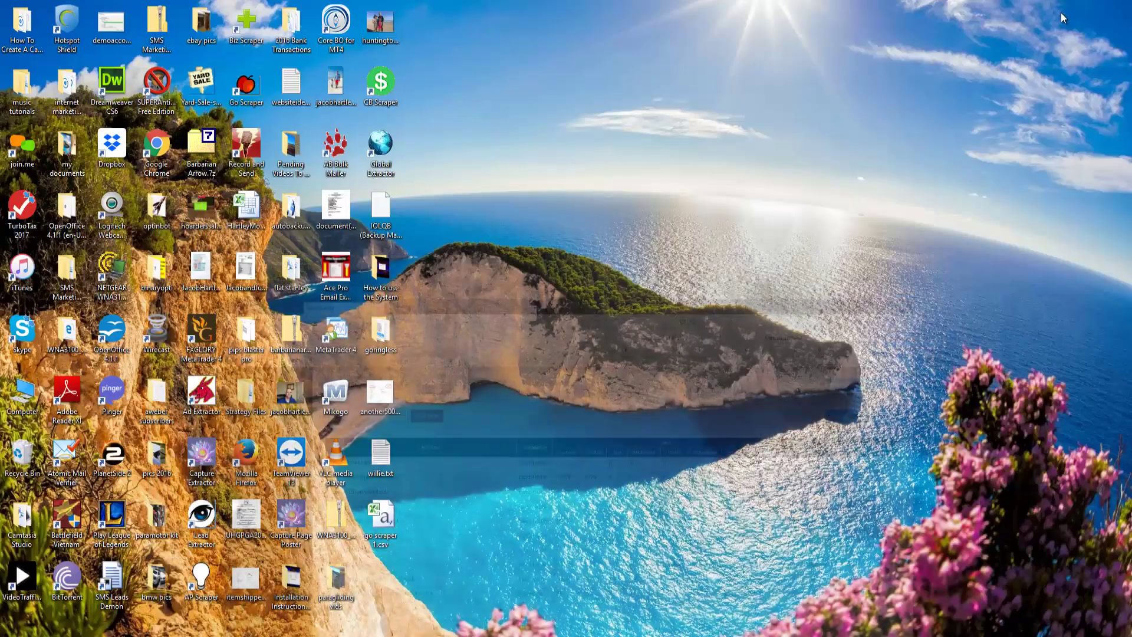
{"action": "left_click", "coordinate": [1064, 10]}
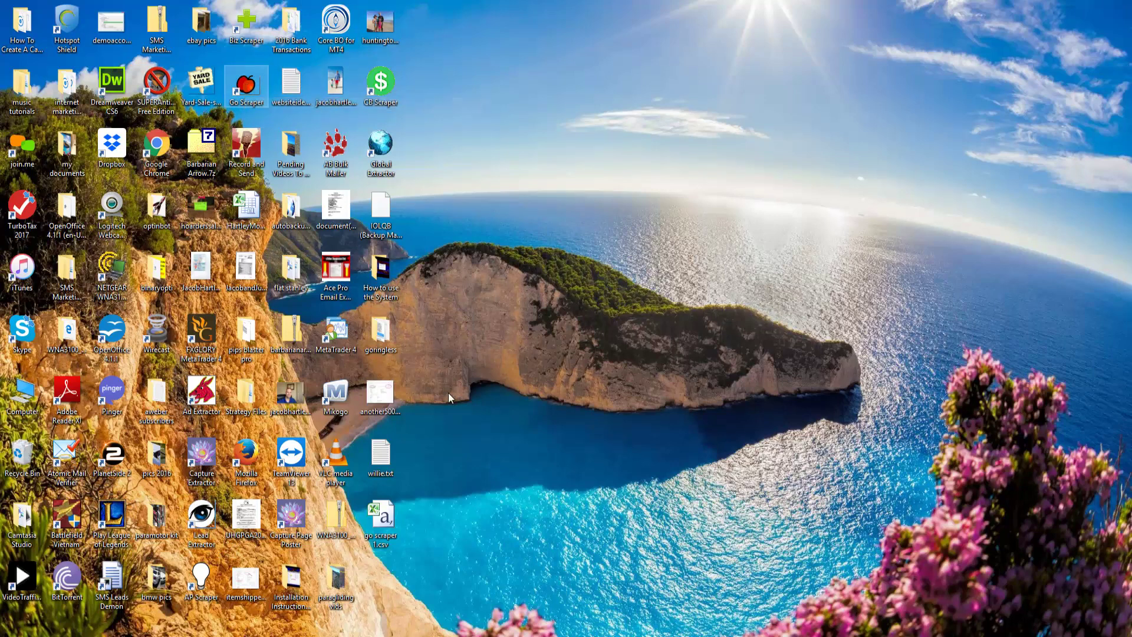
Step: Open go scraper 1.csv, widen the PHONE column A and copy all its numbers
{"action": "double_click", "coordinate": [385, 522]}
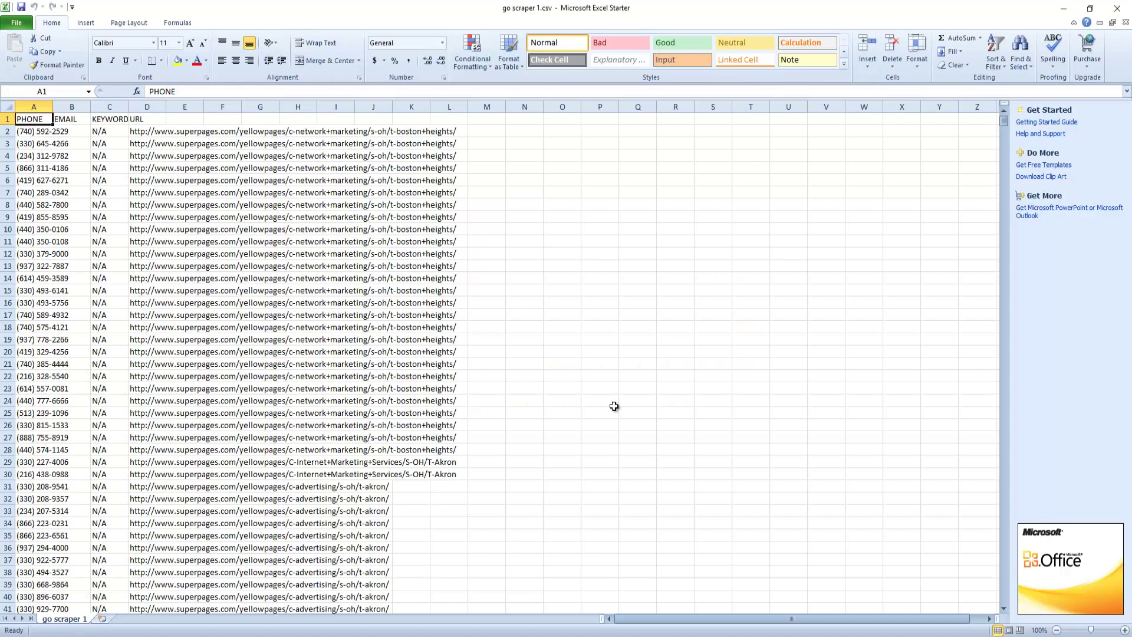
{"action": "left_click_drag", "start_coordinate": [56, 106], "coordinate": [104, 106]}
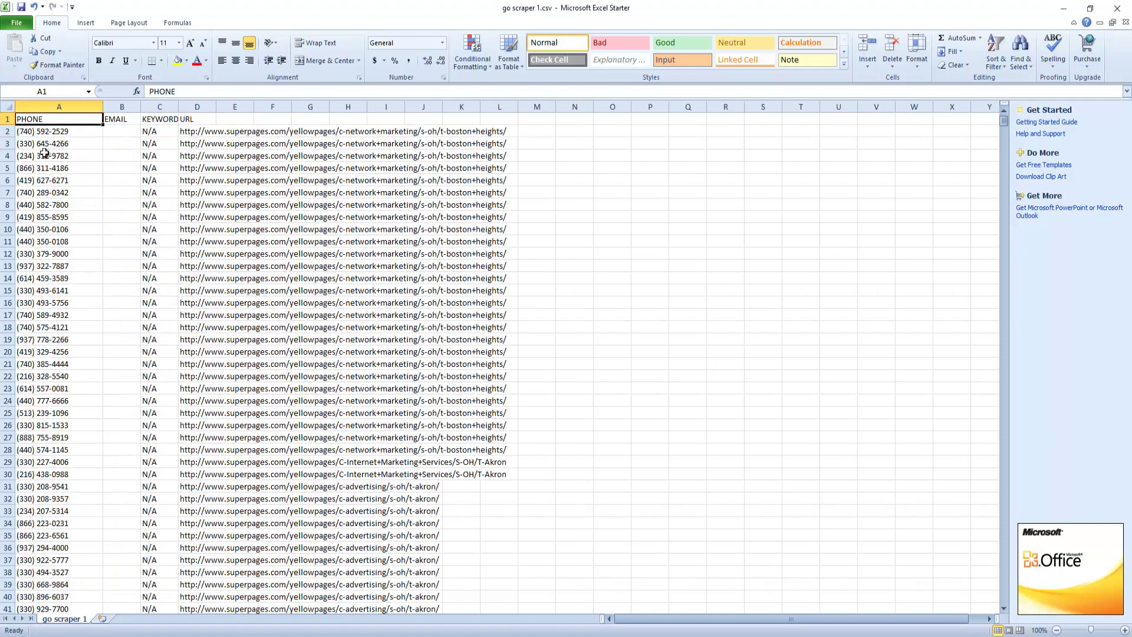
{"action": "left_click", "coordinate": [53, 107]}
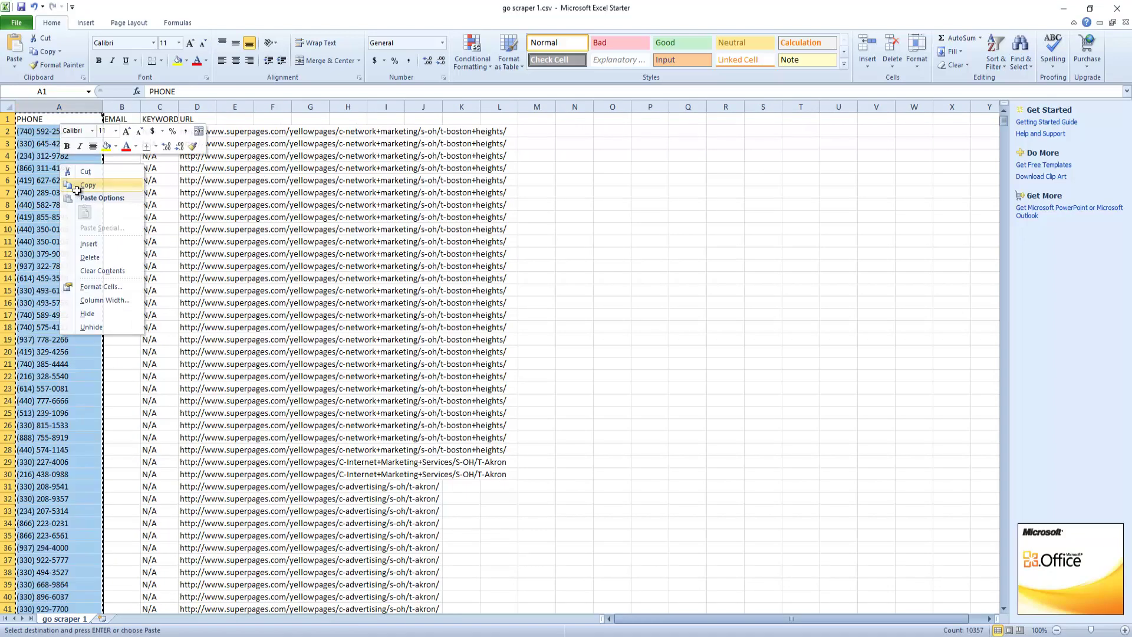
{"action": "left_click", "coordinate": [82, 192]}
{"action": "type", "text": "note"}
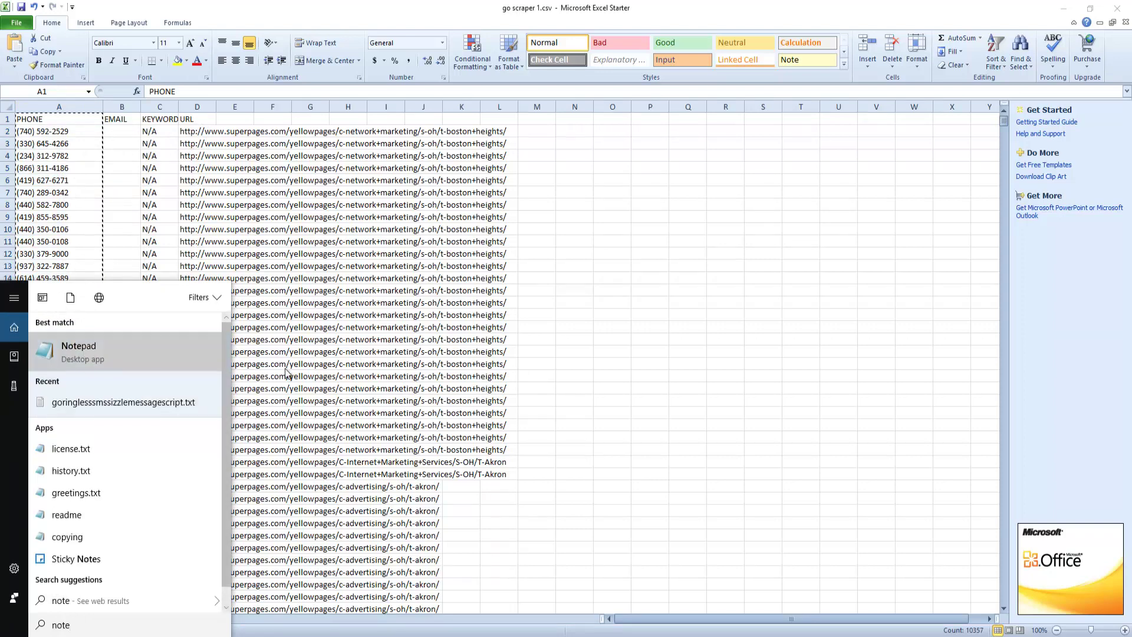
Step: Paste the copied phone numbers into a new Notepad note
{"action": "key", "text": "Return"}
{"action": "right_click", "coordinate": [800, 205]}
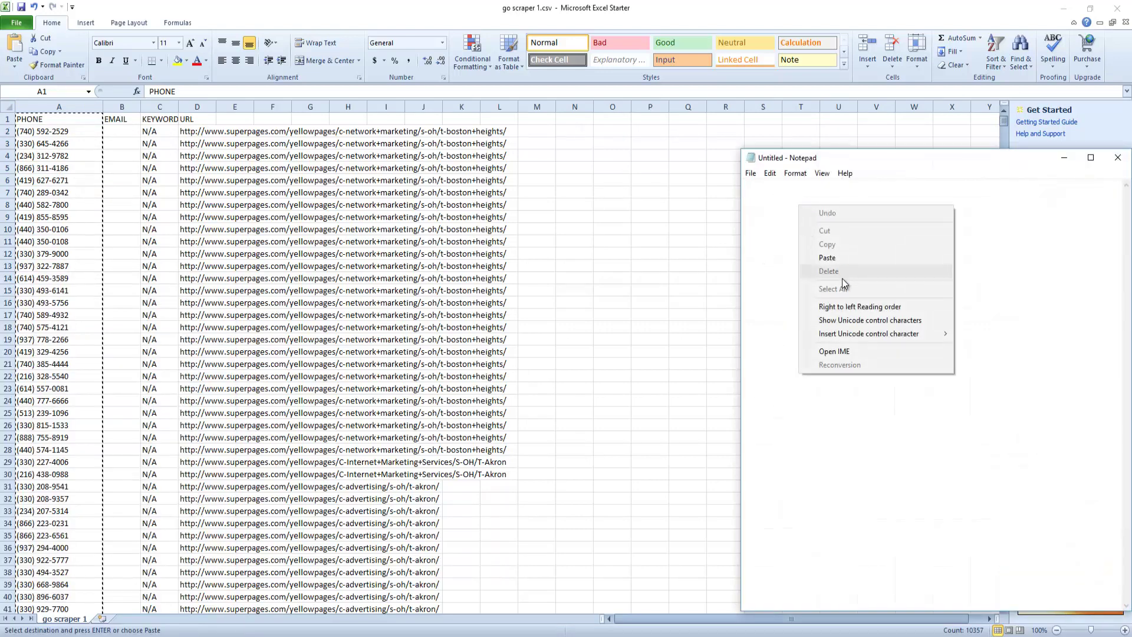
{"action": "left_click", "coordinate": [831, 251]}
Step: Save the note as test1.txt on the Desktop, then close Notepad and Excel
{"action": "left_click", "coordinate": [751, 173]}
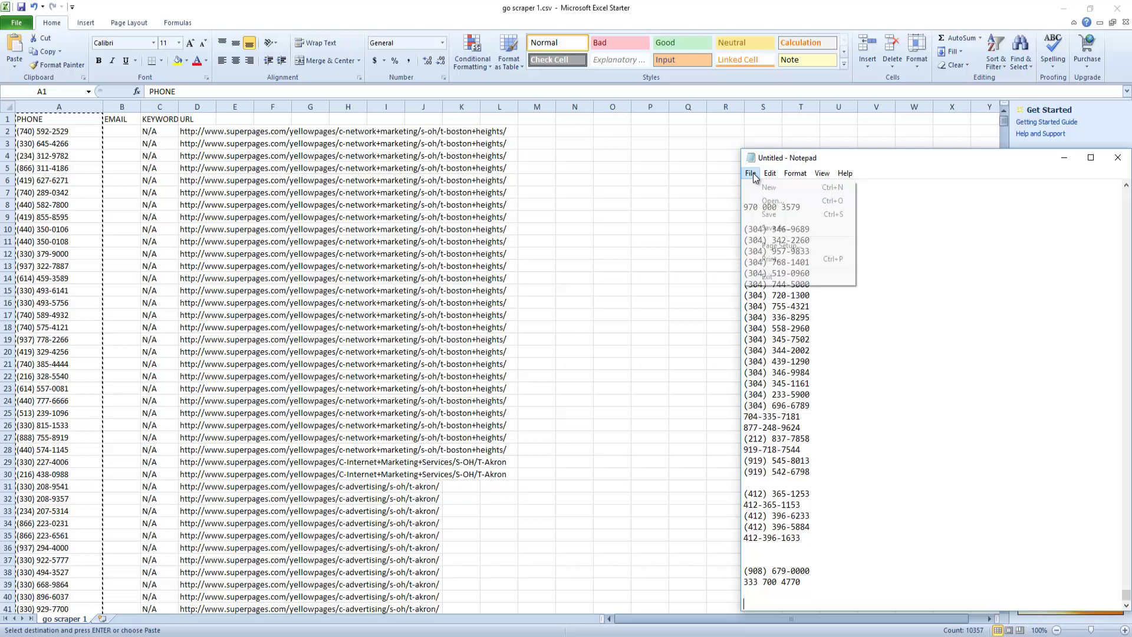
{"action": "left_click", "coordinate": [776, 229]}
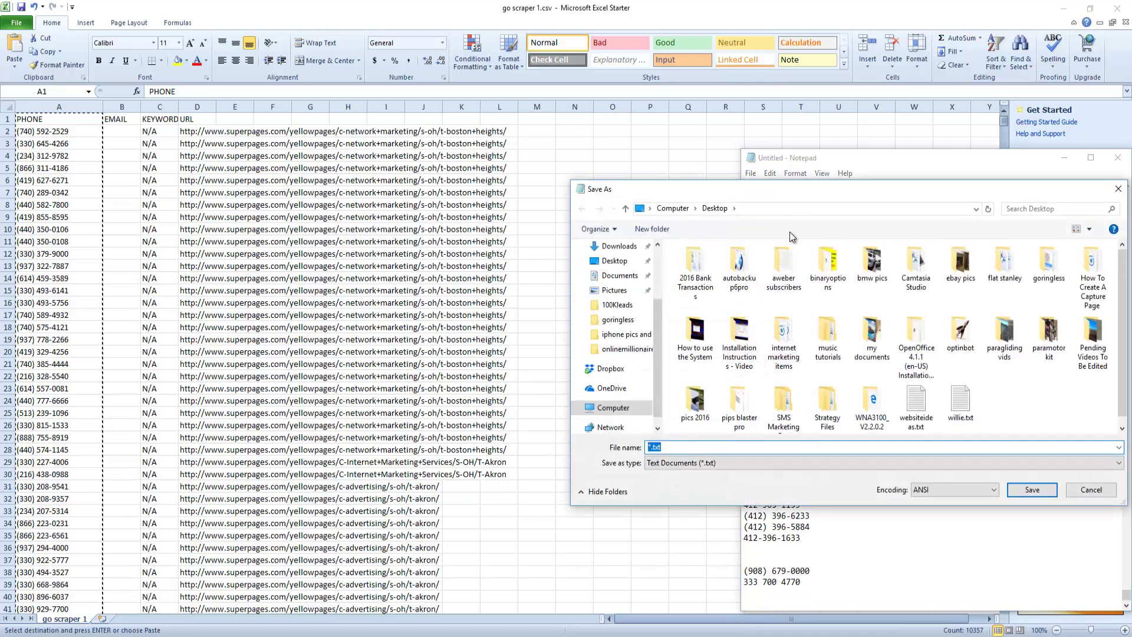
{"action": "type", "text": "test1"}
{"action": "left_click", "coordinate": [1033, 490]}
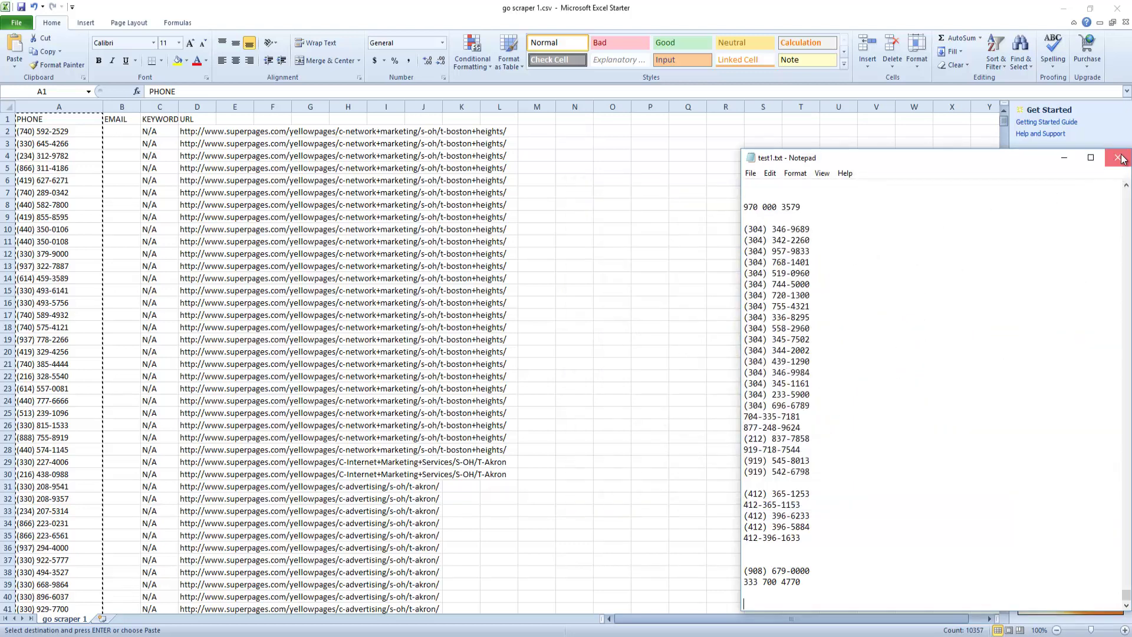
{"action": "left_click", "coordinate": [1064, 157]}
{"action": "left_click", "coordinate": [1117, 9]}
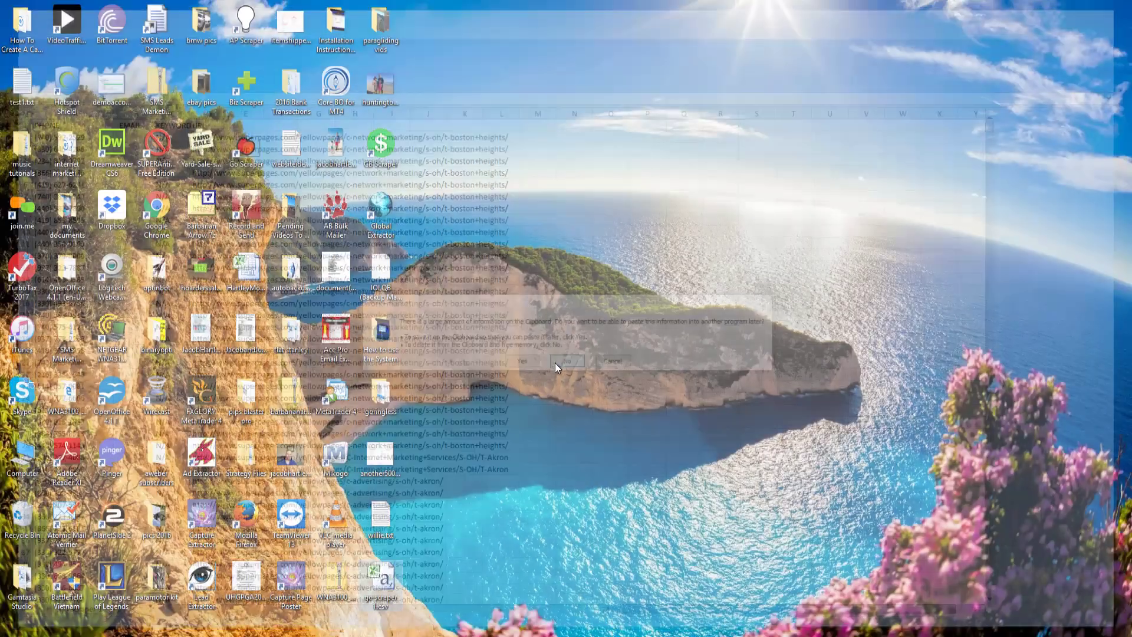
Step: Discard the spreadsheet changes and start phone list test1 with For Ringless VM on, National DNC scrubbing off
{"action": "left_click", "coordinate": [563, 364]}
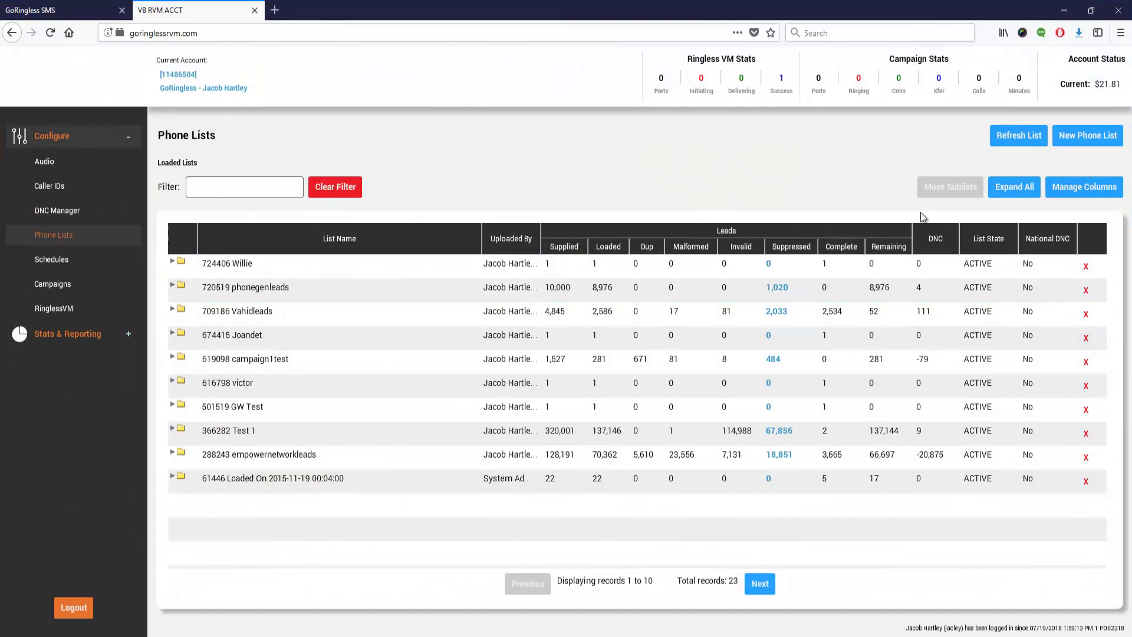
{"action": "left_click", "coordinate": [1092, 138]}
{"action": "left_click", "coordinate": [481, 260]}
{"action": "type", "text": "test1"}
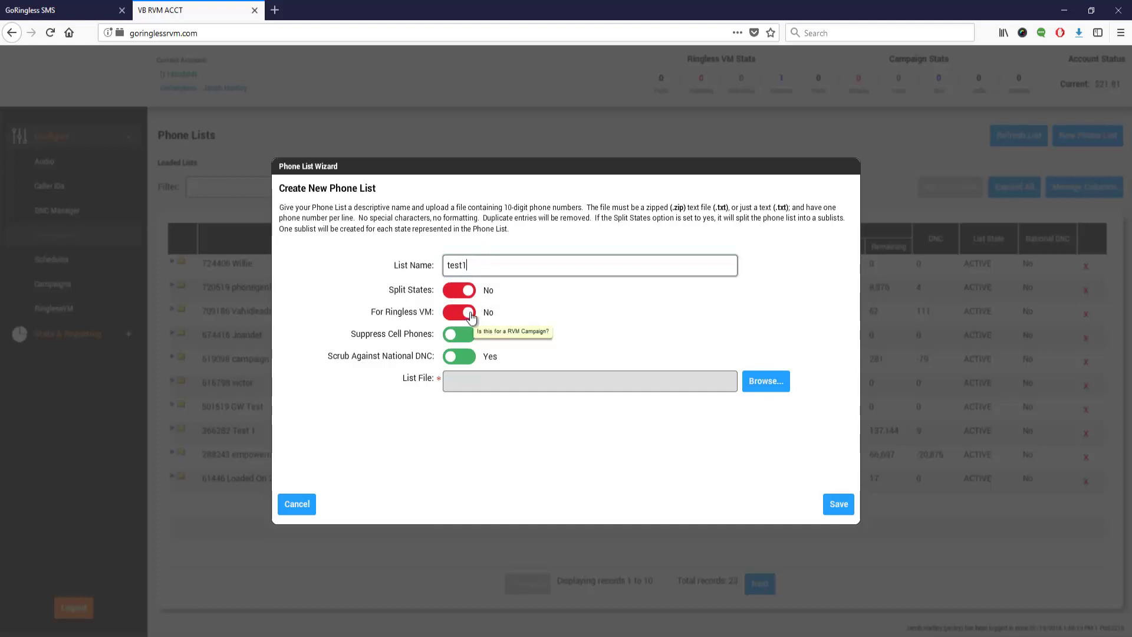
{"action": "left_click", "coordinate": [469, 316]}
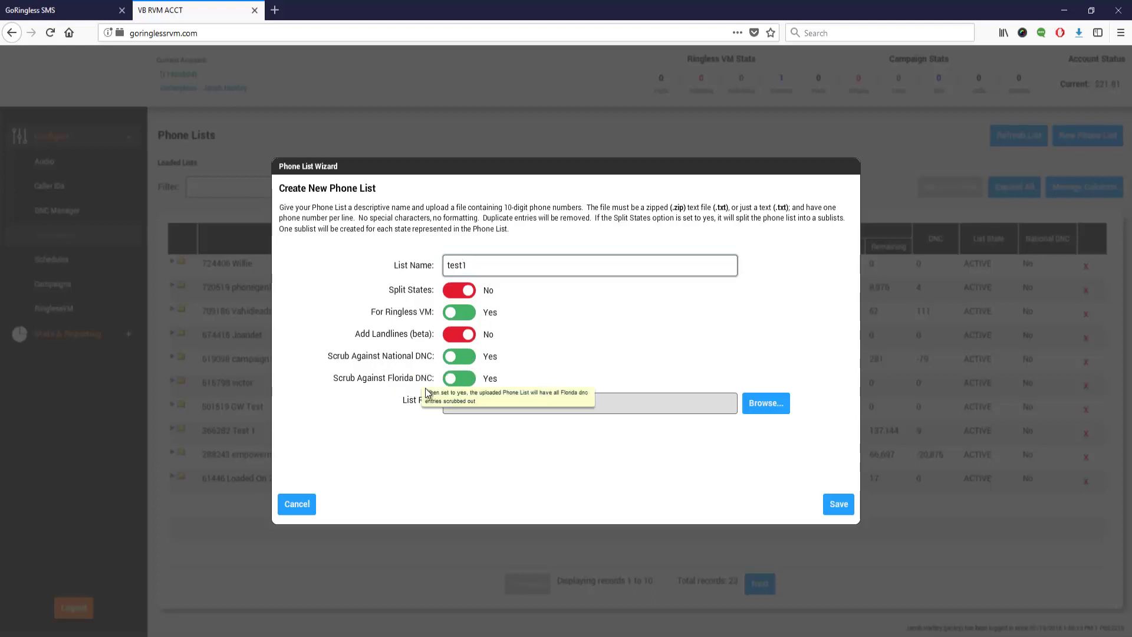
{"action": "left_click", "coordinate": [455, 360]}
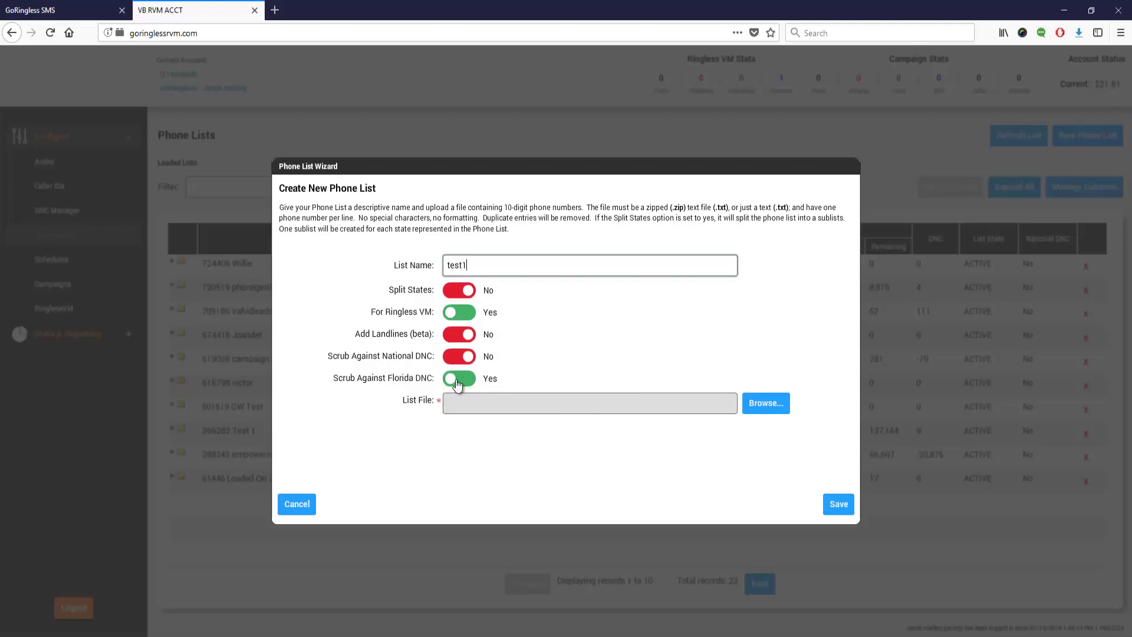
Step: Attach test1.txt as the list file and submit the test1 list
{"action": "mouse_move", "coordinate": [392, 384]}
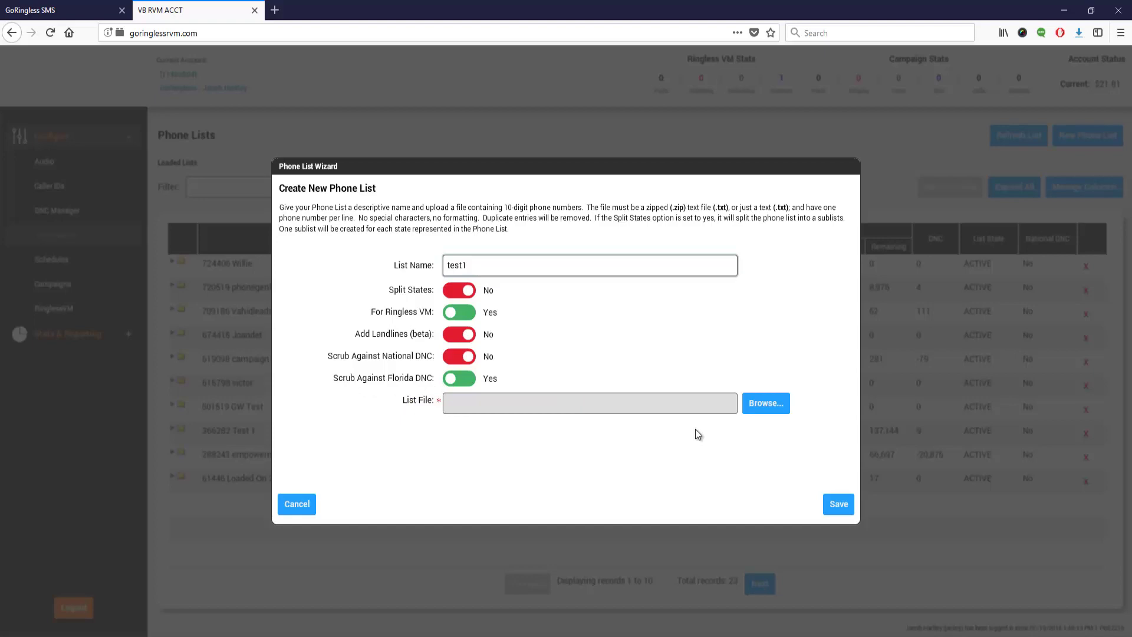
{"action": "left_click", "coordinate": [761, 405]}
{"action": "scroll", "coordinate": [445, 267], "scroll_direction": "down", "scroll_amount": 1}
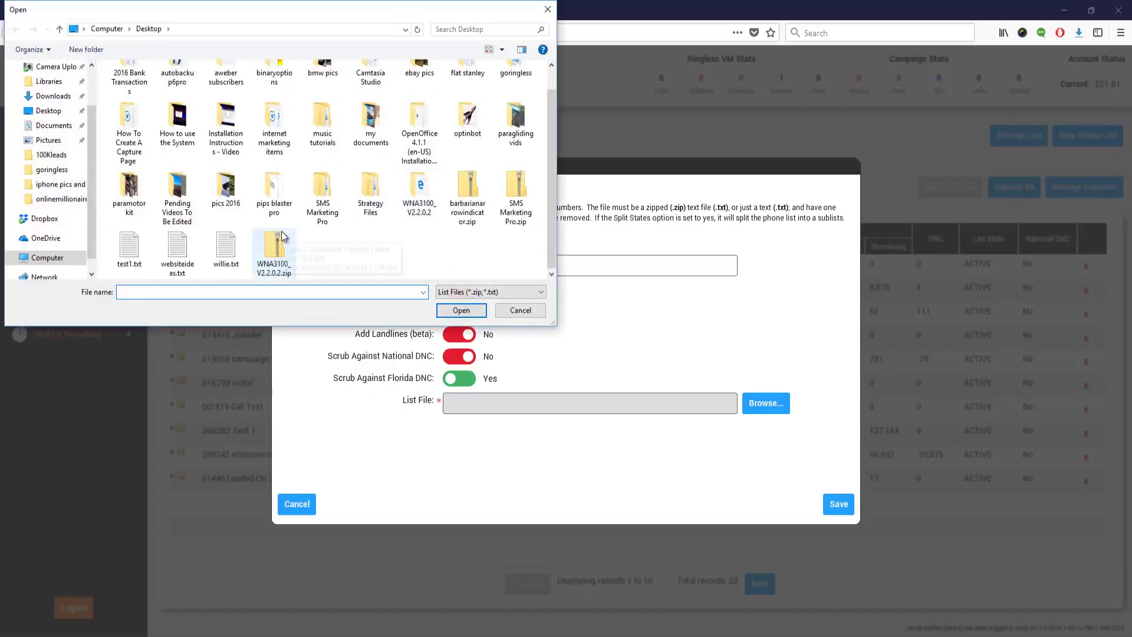
{"action": "left_click", "coordinate": [132, 258]}
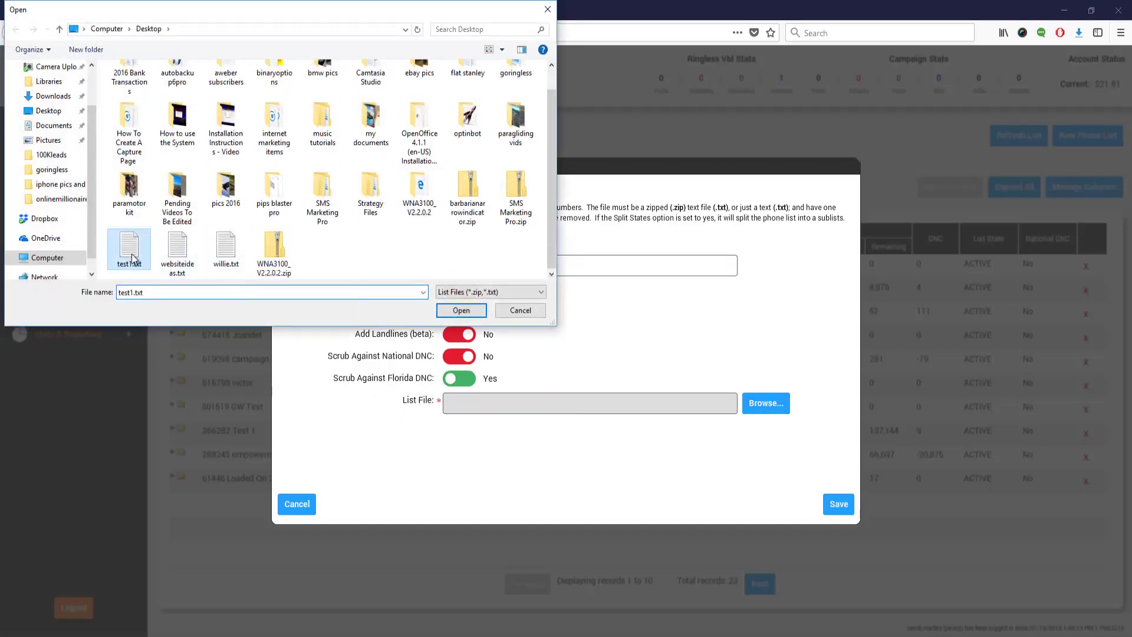
{"action": "left_click", "coordinate": [450, 310]}
{"action": "left_click", "coordinate": [840, 506]}
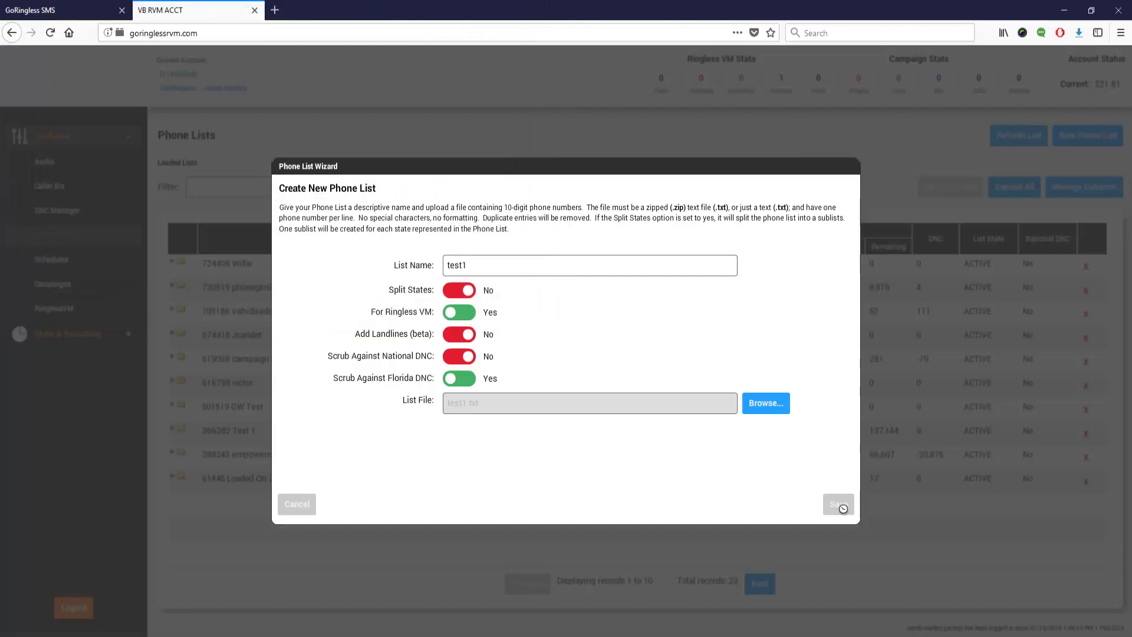
Step: Map Lead Phone and Extern ID both to Col_001, clear the required-fields warning, and save
{"action": "left_click", "coordinate": [348, 275]}
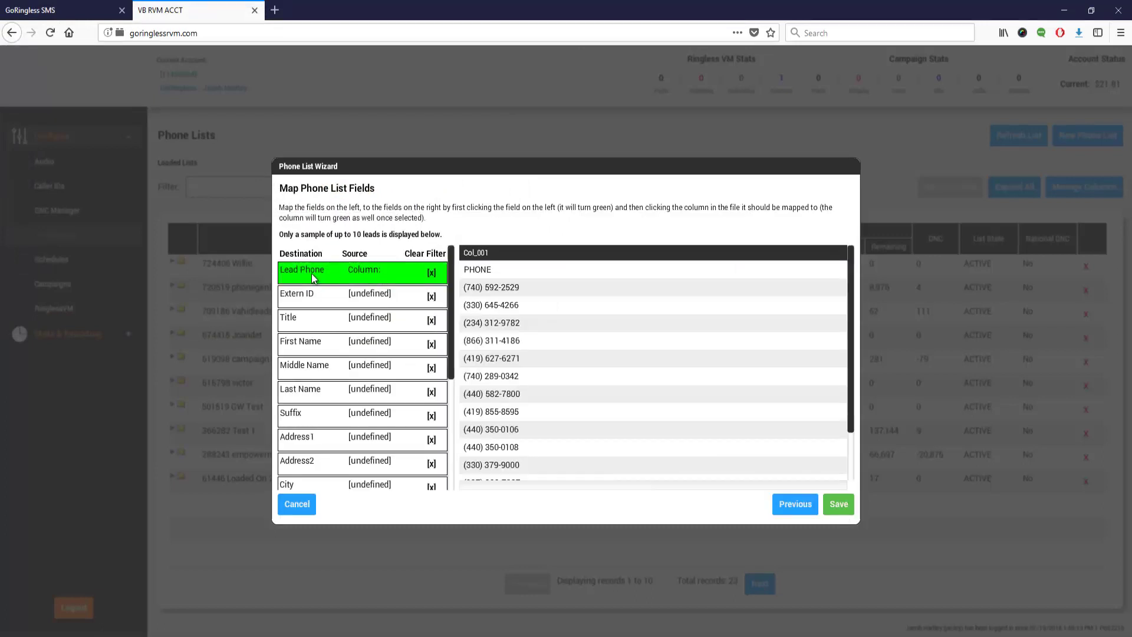
{"action": "left_click", "coordinate": [477, 275]}
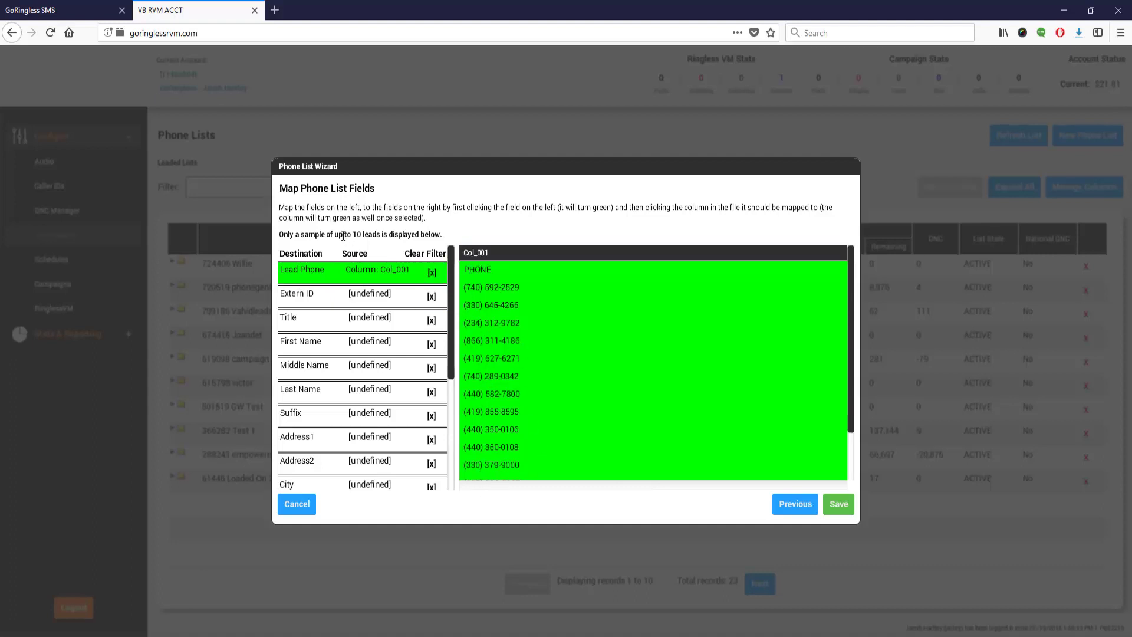
{"action": "left_click", "coordinate": [836, 510]}
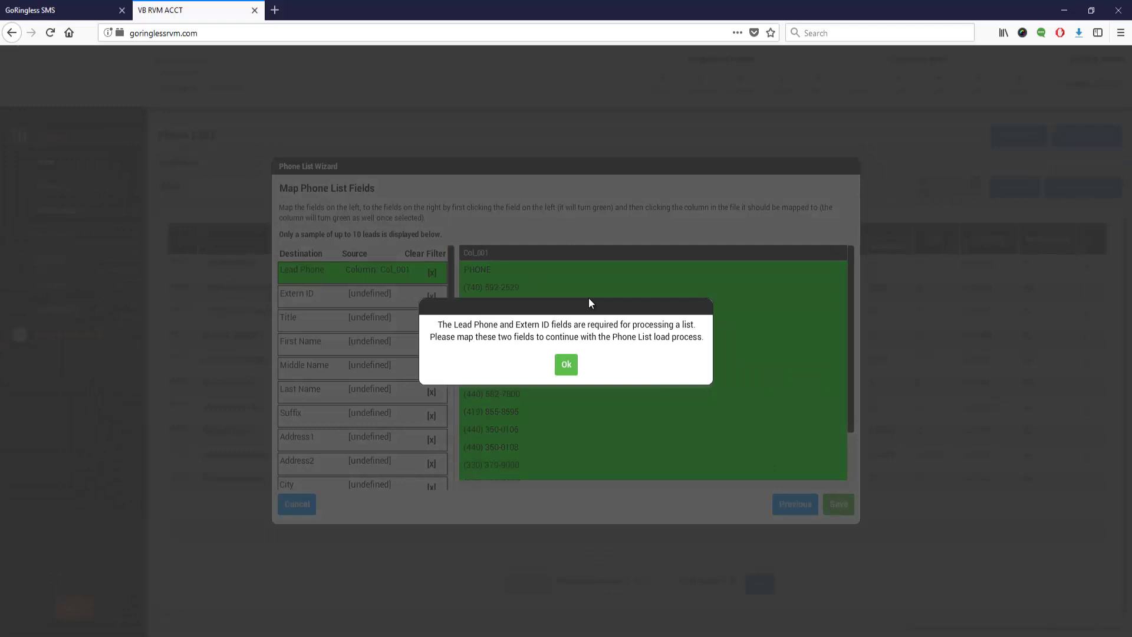
{"action": "left_click", "coordinate": [568, 368]}
{"action": "left_click", "coordinate": [436, 298]}
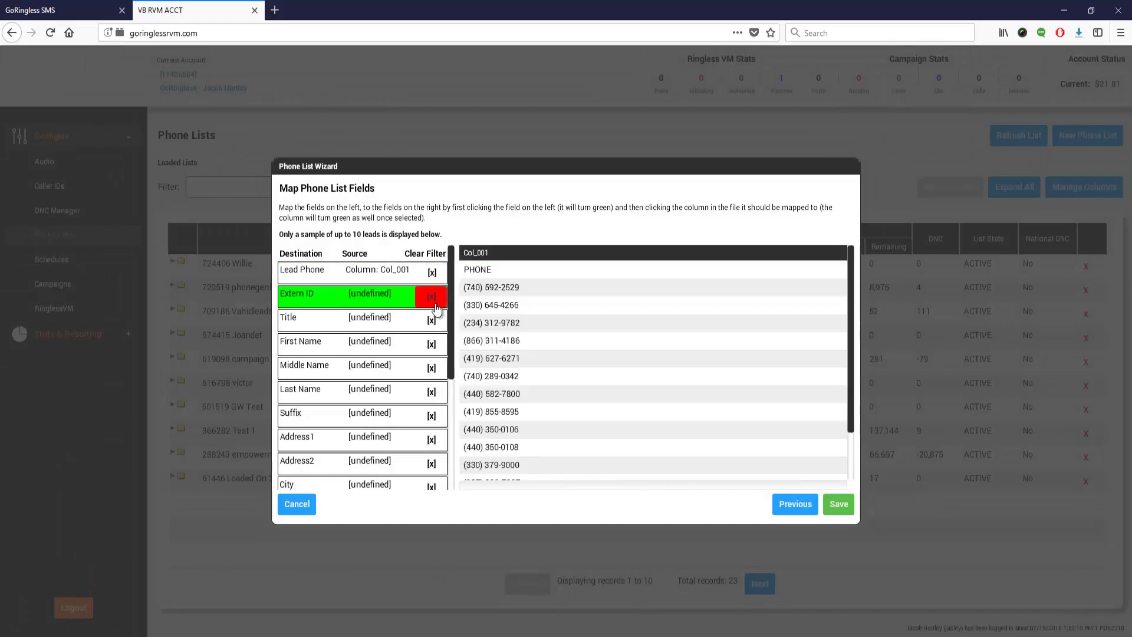
{"action": "left_click", "coordinate": [536, 259]}
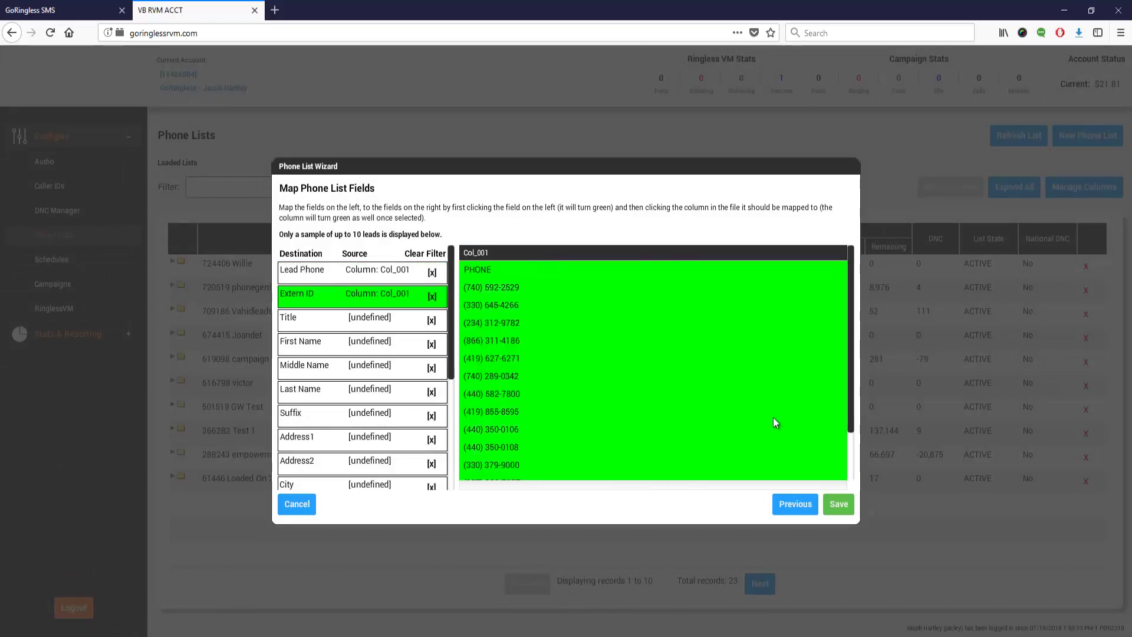
{"action": "left_click", "coordinate": [838, 504]}
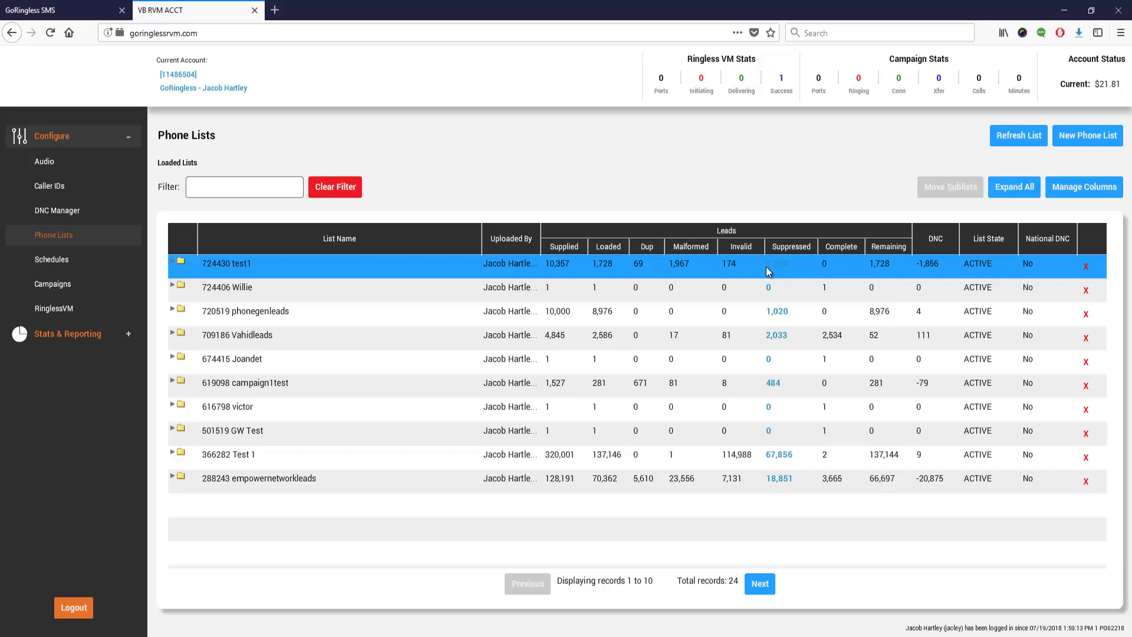
Step: Wait until test1 shows ACTIVE with 1,728 leads remaining
{"action": "mouse_move", "coordinate": [774, 267]}
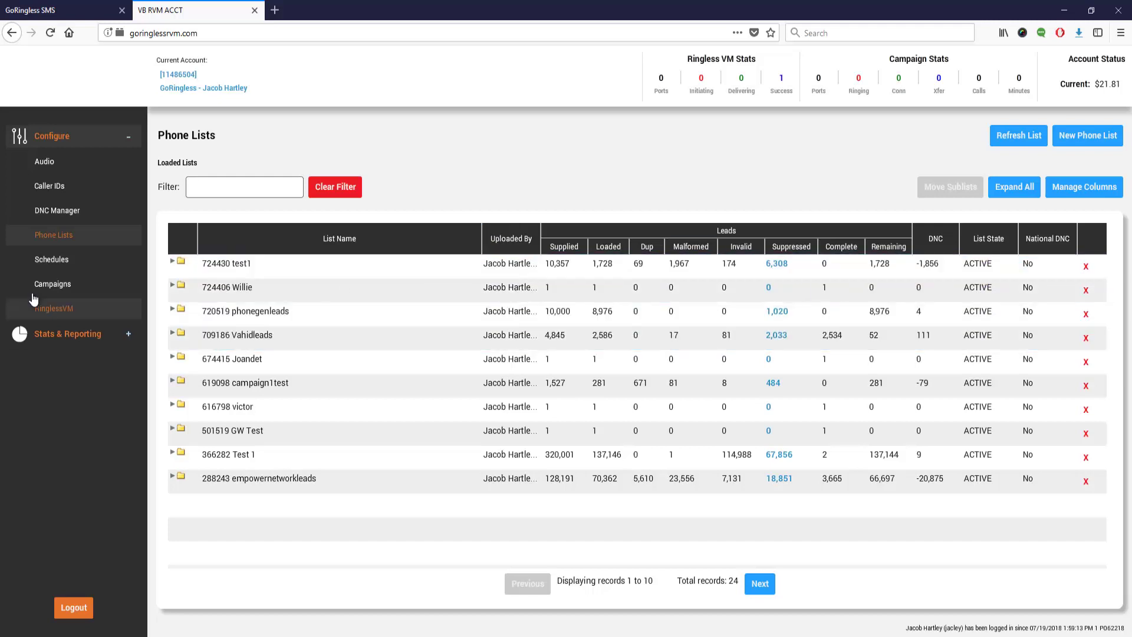
Step: Start a new RinglessVM named Test1 and assign the top voicemail recording as its audio
{"action": "left_click", "coordinate": [59, 309]}
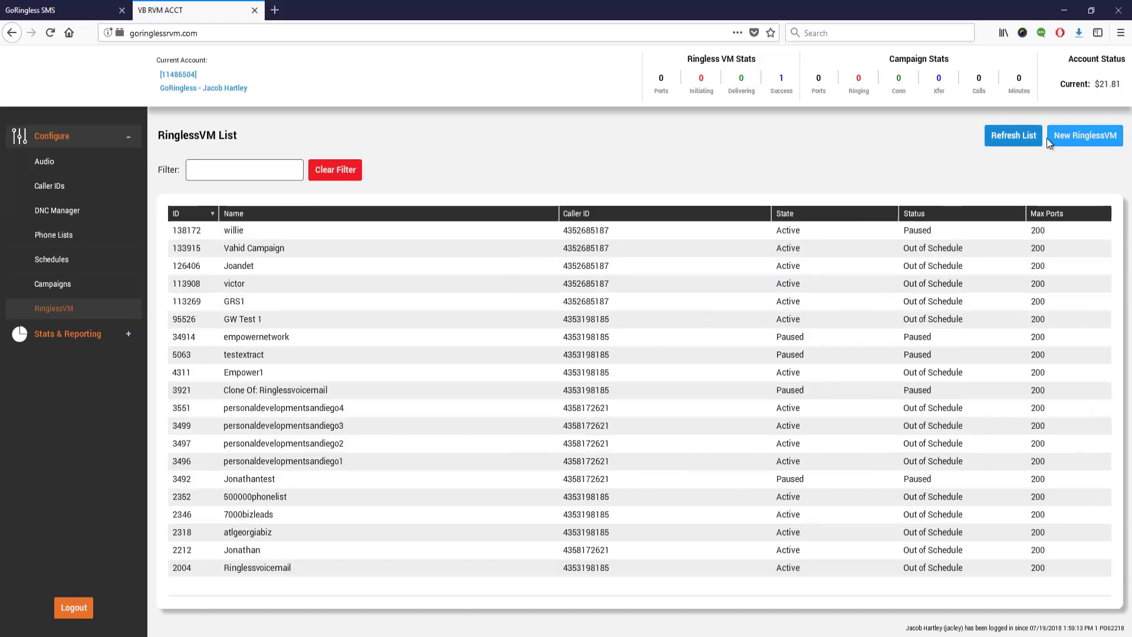
{"action": "left_click", "coordinate": [1072, 137]}
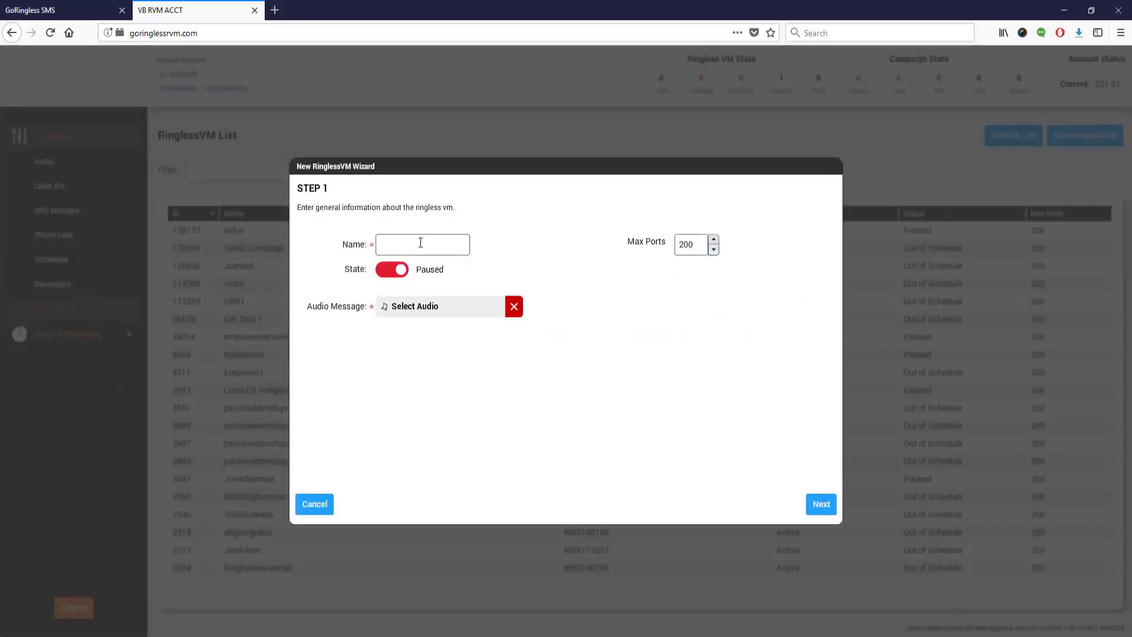
{"action": "left_click", "coordinate": [421, 243]}
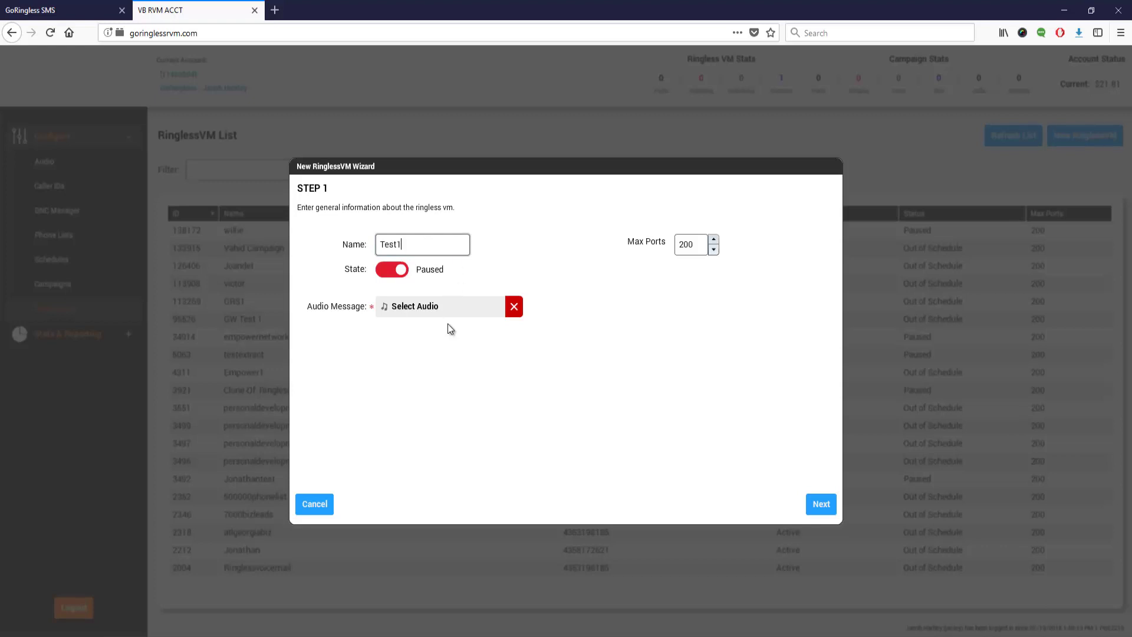
{"action": "left_click", "coordinate": [464, 313]}
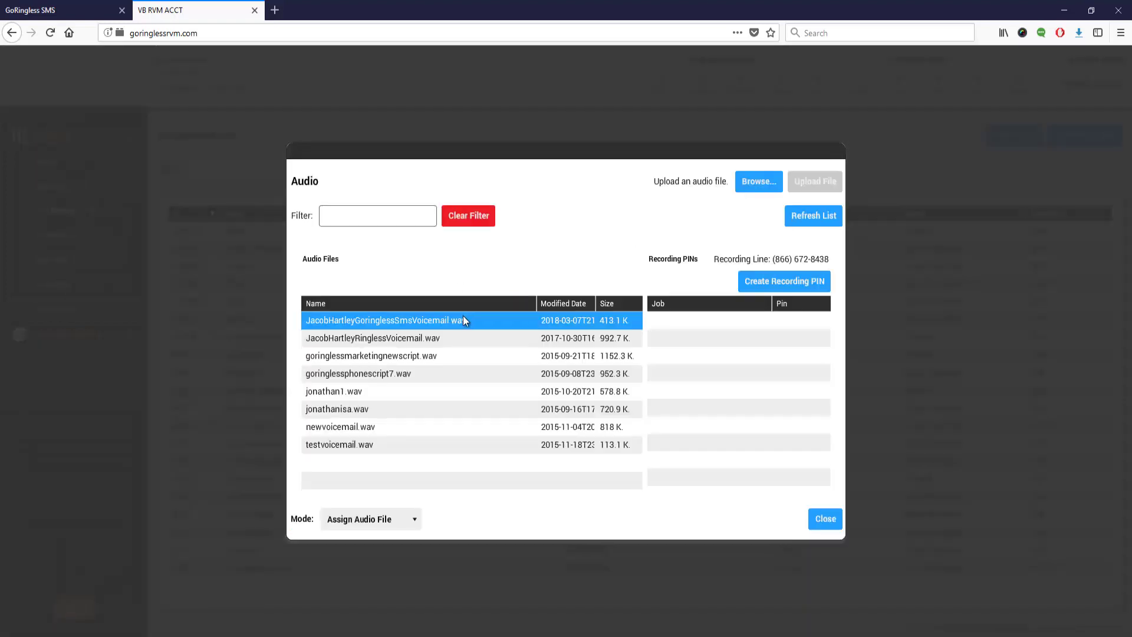
{"action": "double_click", "coordinate": [366, 320]}
{"action": "left_click", "coordinate": [828, 510]}
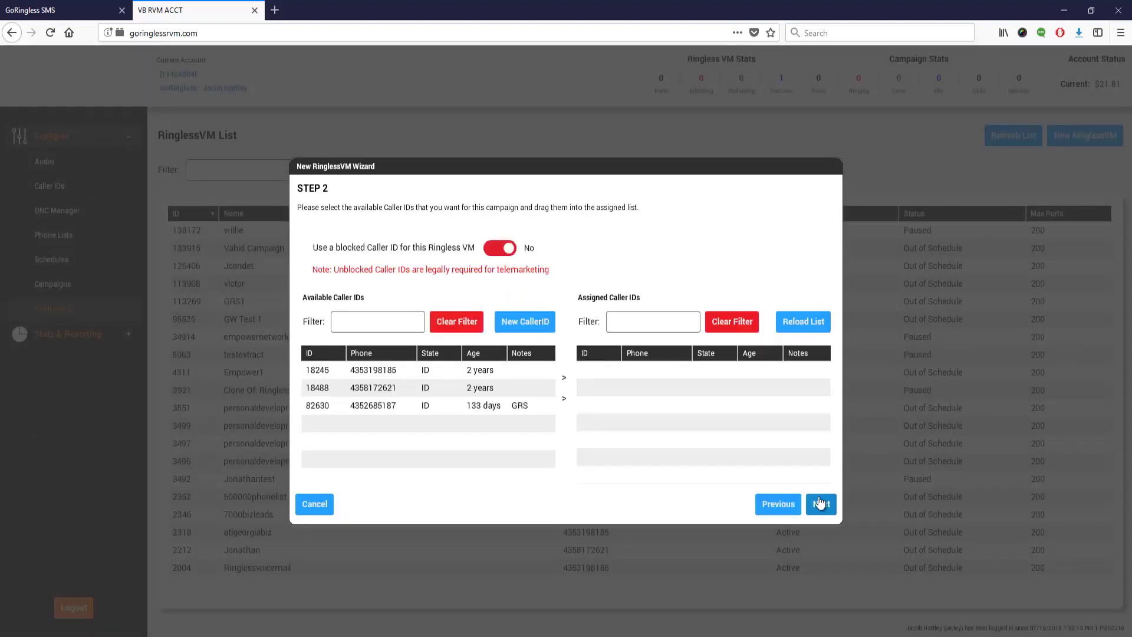
{"action": "left_click", "coordinate": [378, 370]}
{"action": "left_click", "coordinate": [384, 407]}
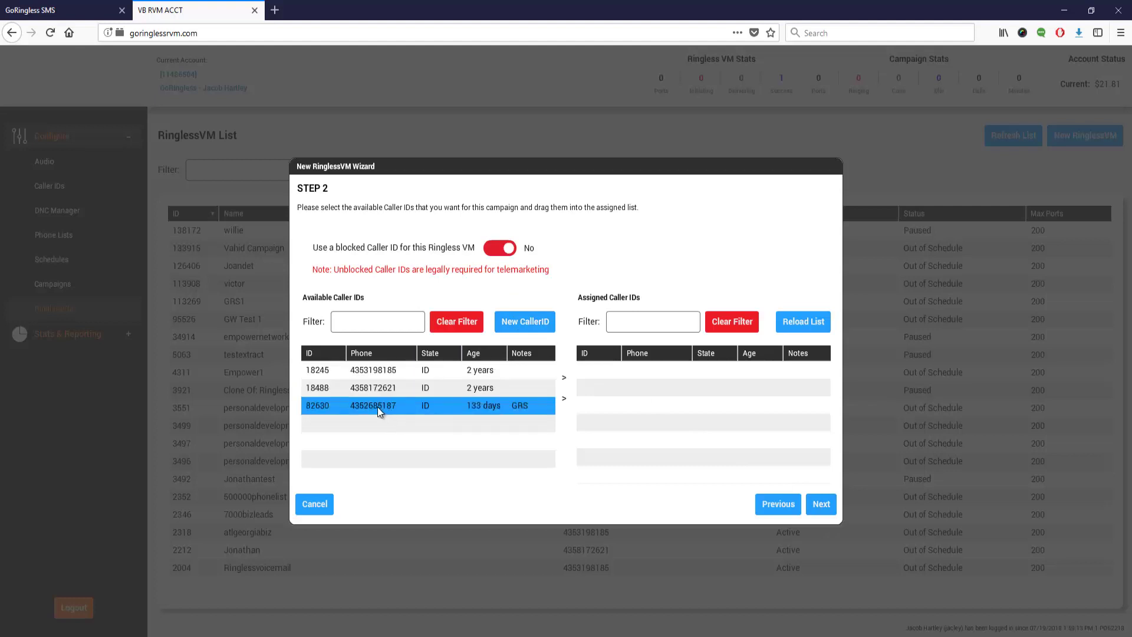
{"action": "left_click_drag", "start_coordinate": [377, 407], "coordinate": [643, 381]}
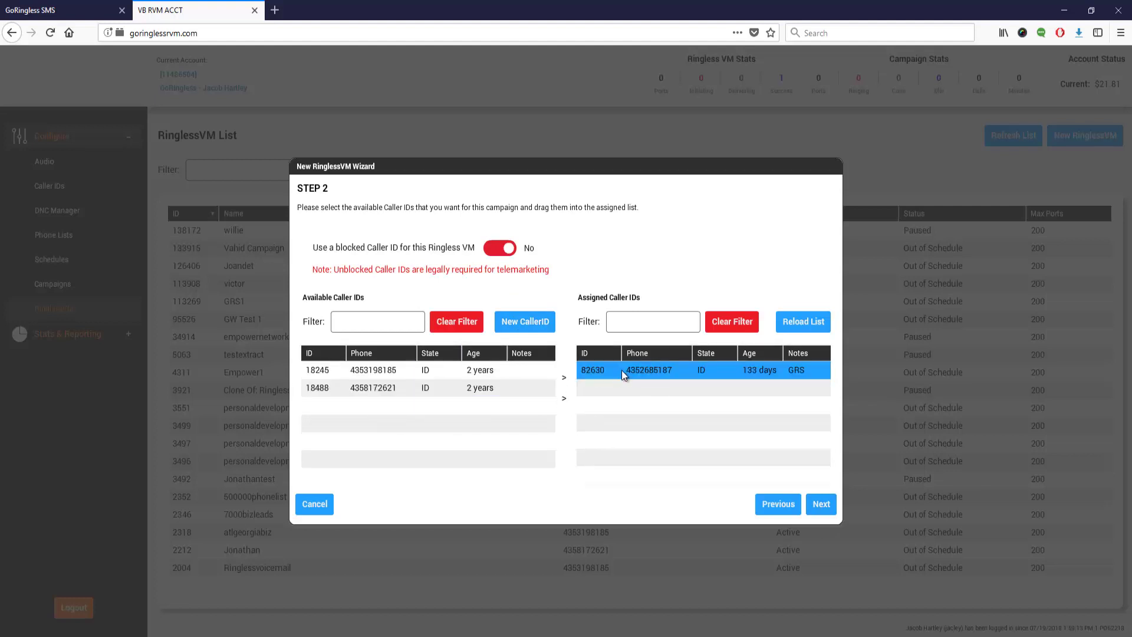
Step: Include the test1 phone list and save the Test1 ringless VM
{"action": "left_click", "coordinate": [821, 505]}
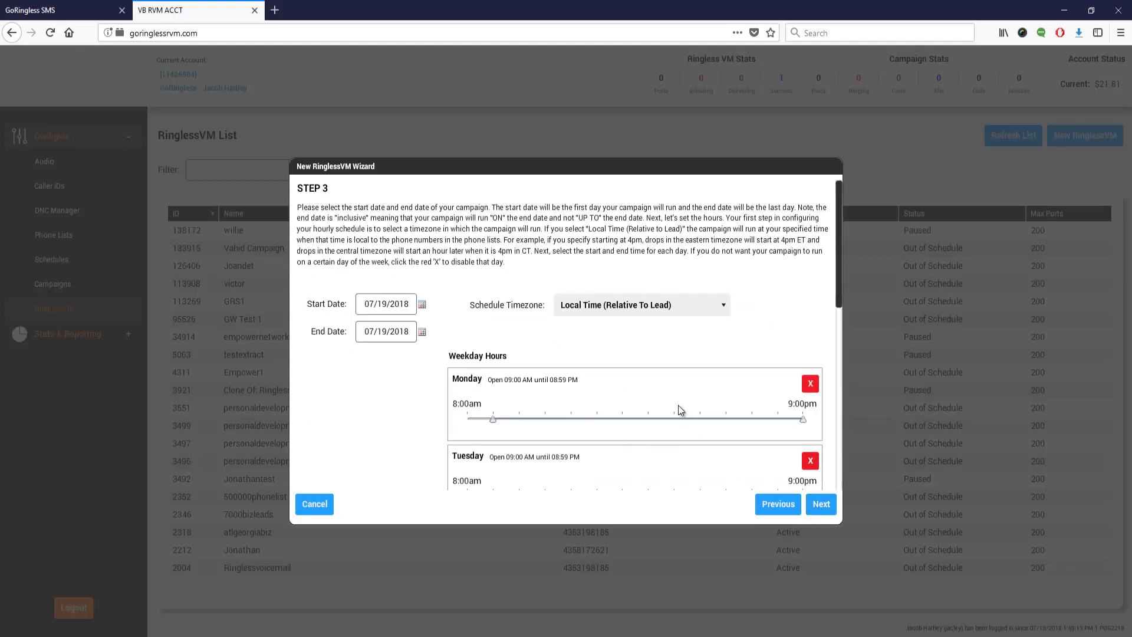
{"action": "left_click", "coordinate": [826, 508]}
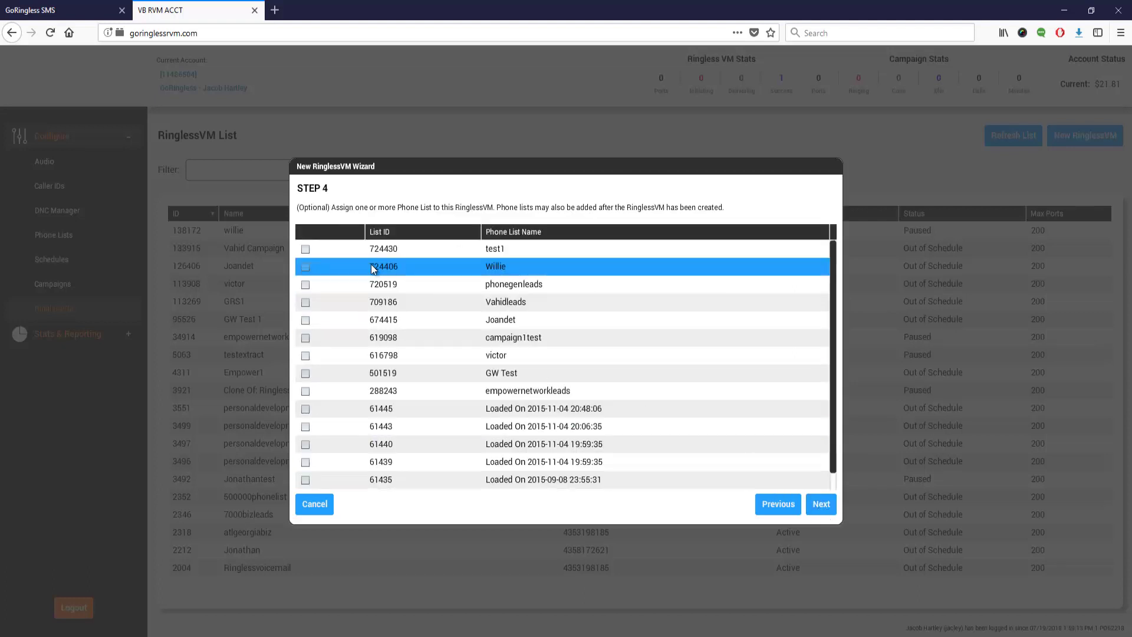
{"action": "left_click", "coordinate": [306, 250]}
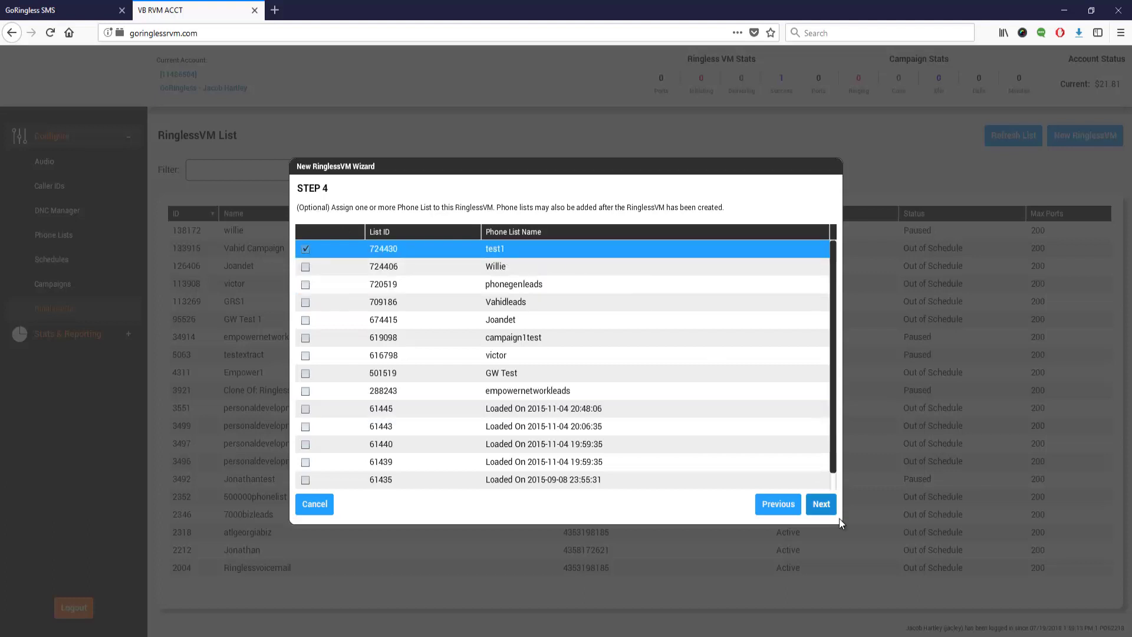
{"action": "left_click", "coordinate": [822, 506]}
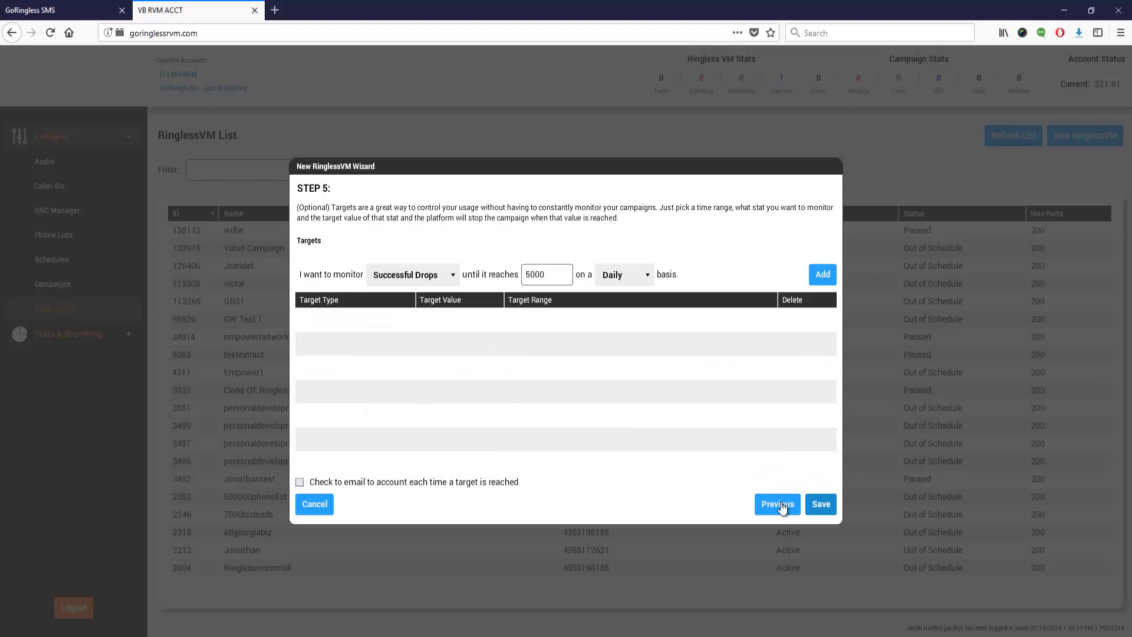
{"action": "left_click", "coordinate": [821, 504]}
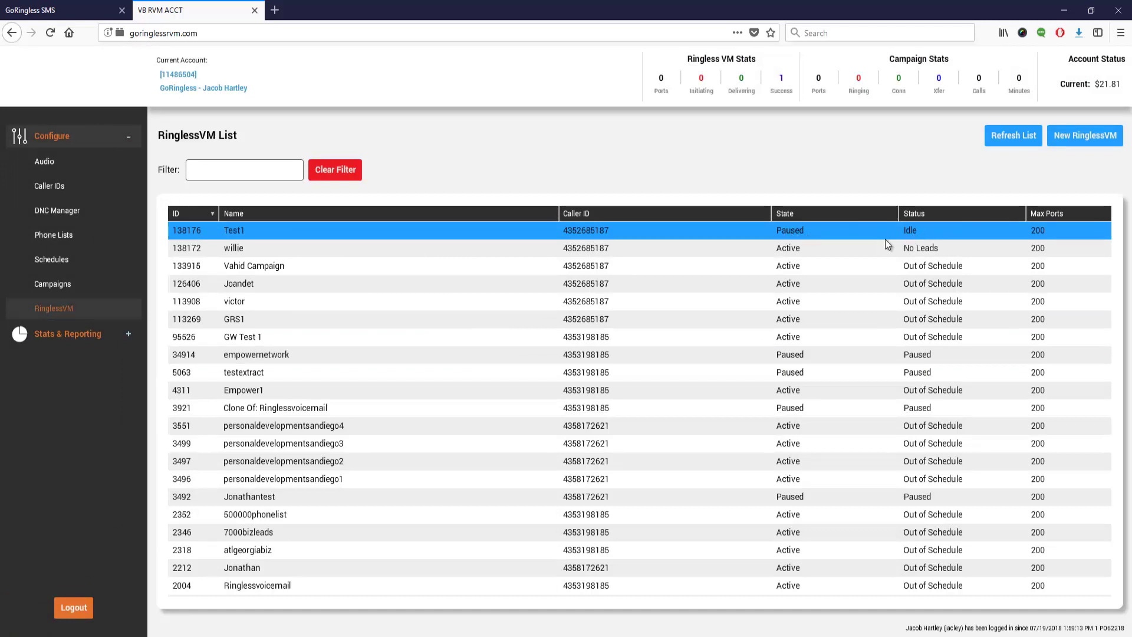
Step: Open Test1's configuration, set its State to Active, and save
{"action": "left_click", "coordinate": [237, 233]}
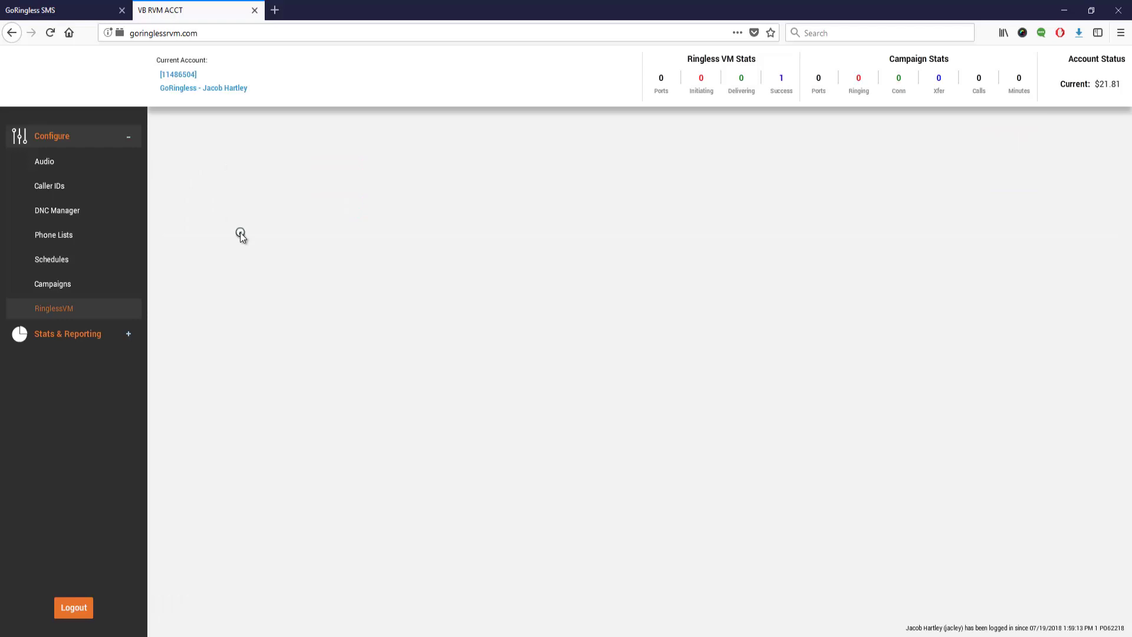
{"action": "left_click", "coordinate": [259, 281]}
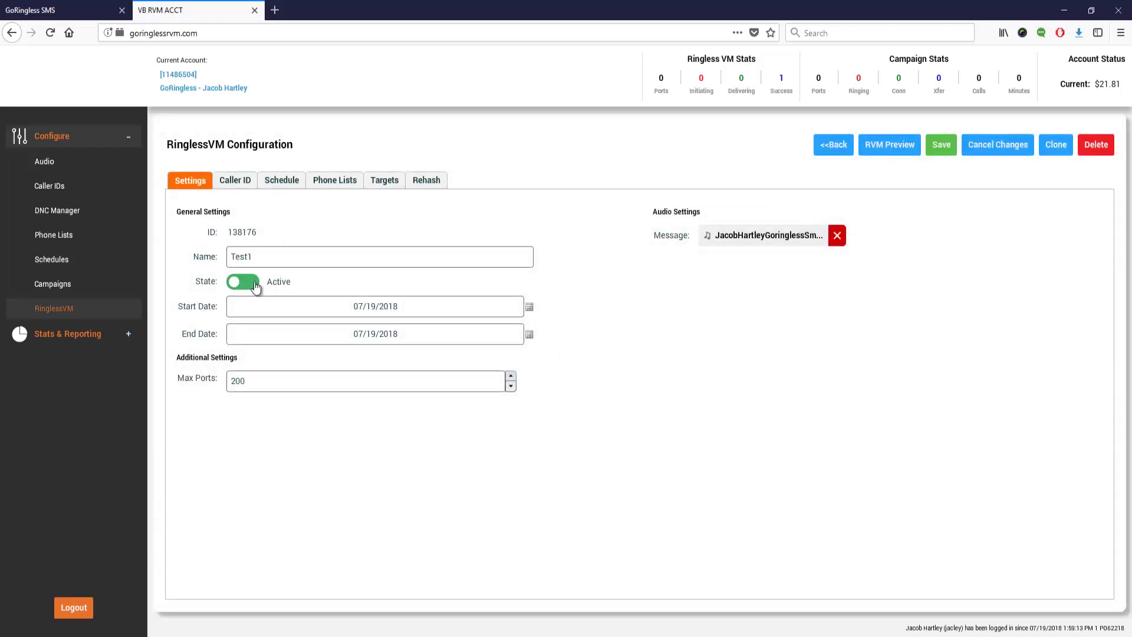
{"action": "left_click", "coordinate": [940, 150]}
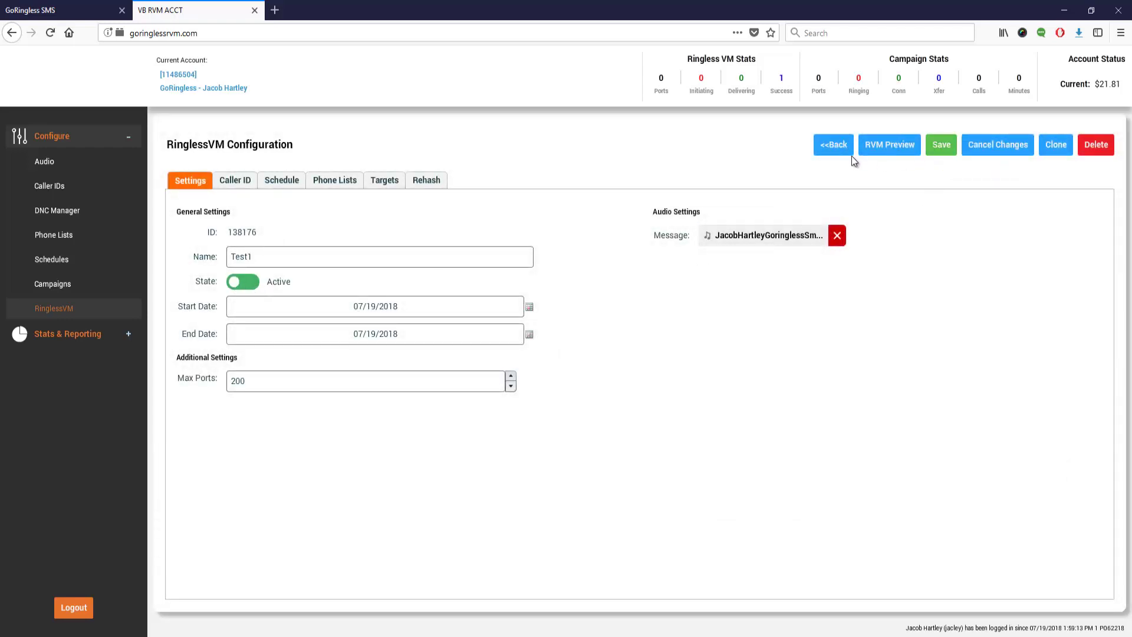